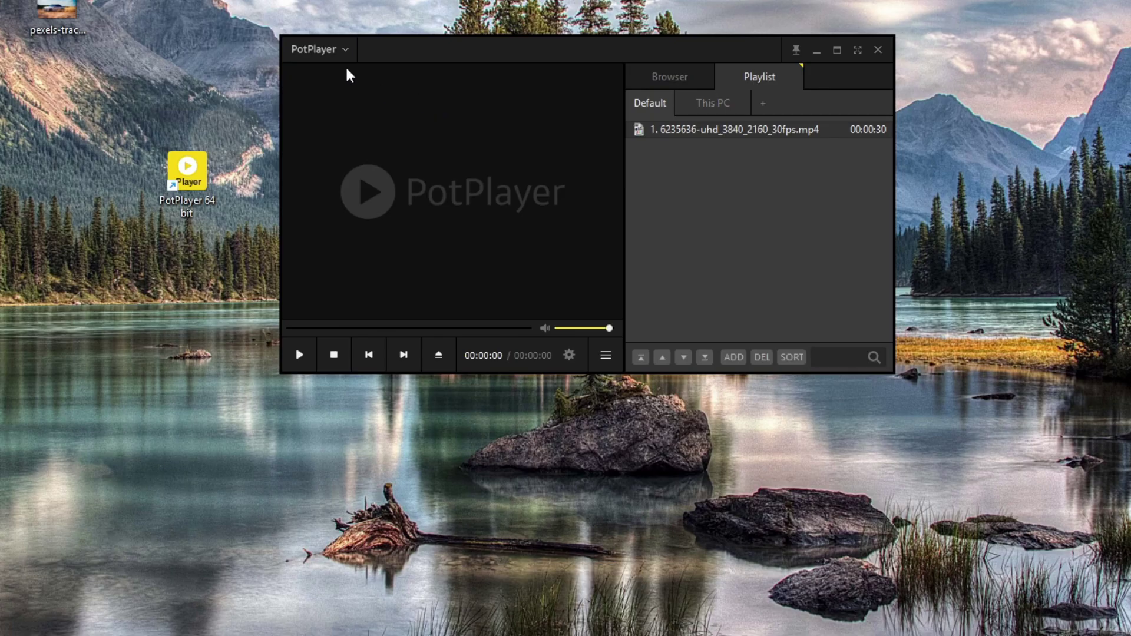
- Open PotPlayer Preferences and begin exporting the current settings as a registry file
left_click(334, 50)
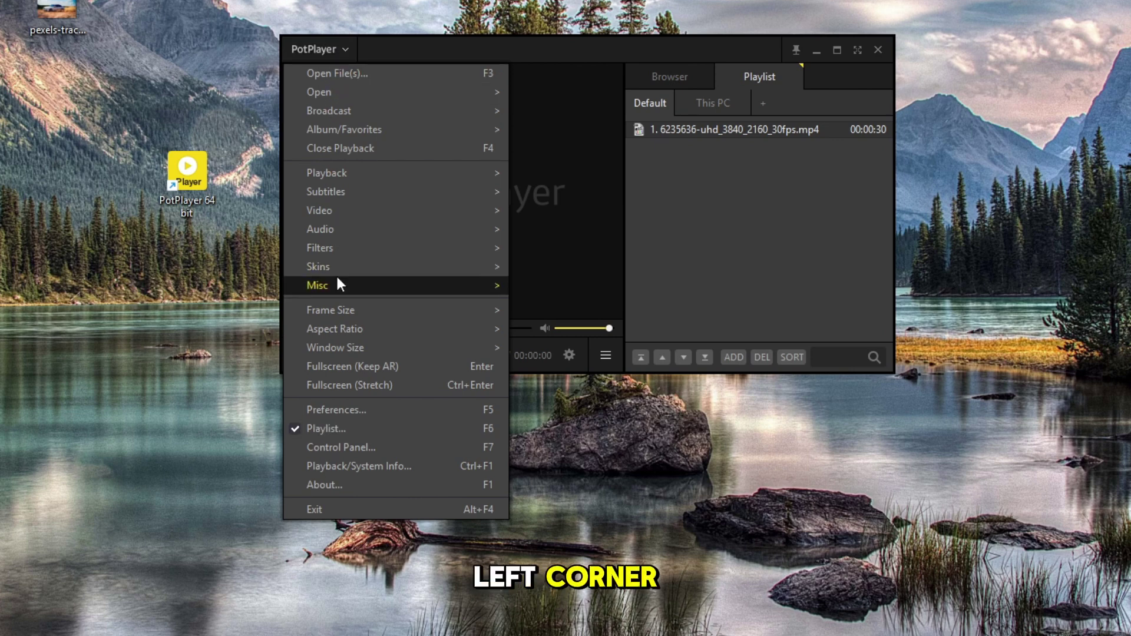
left_click(418, 419)
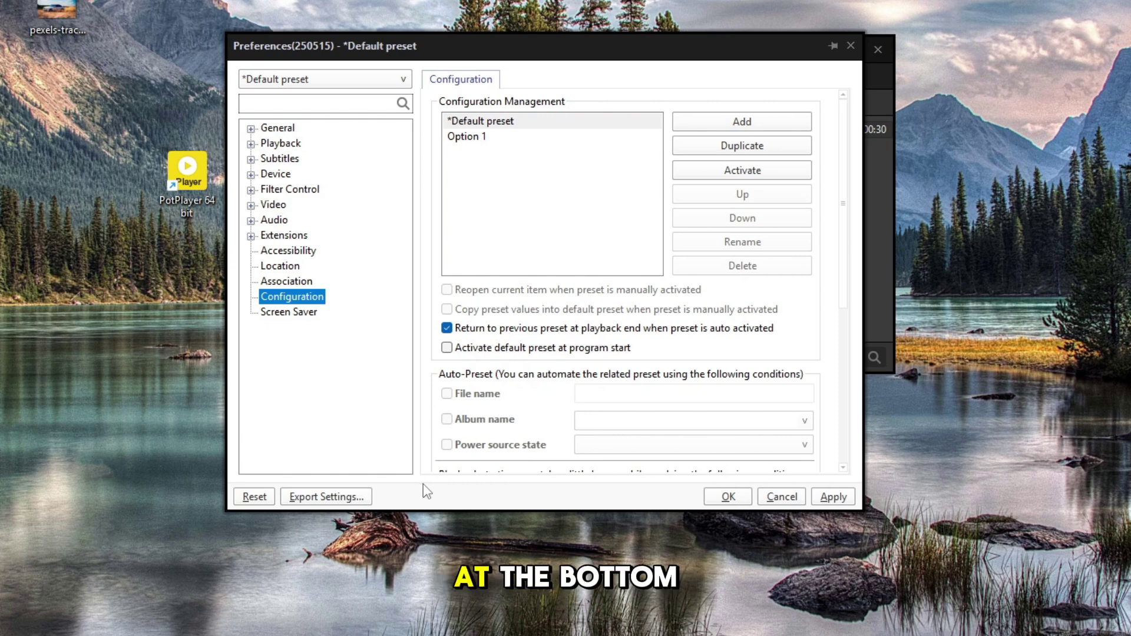
left_click(337, 498)
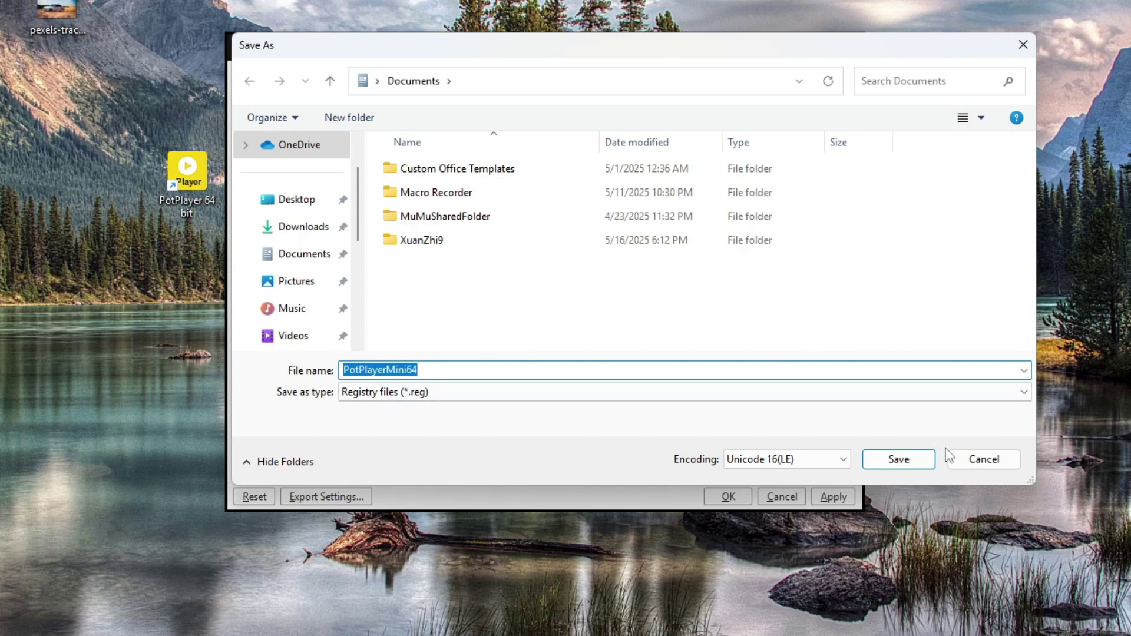
- Save the settings export file, then request a reset to default settings
left_click(982, 460)
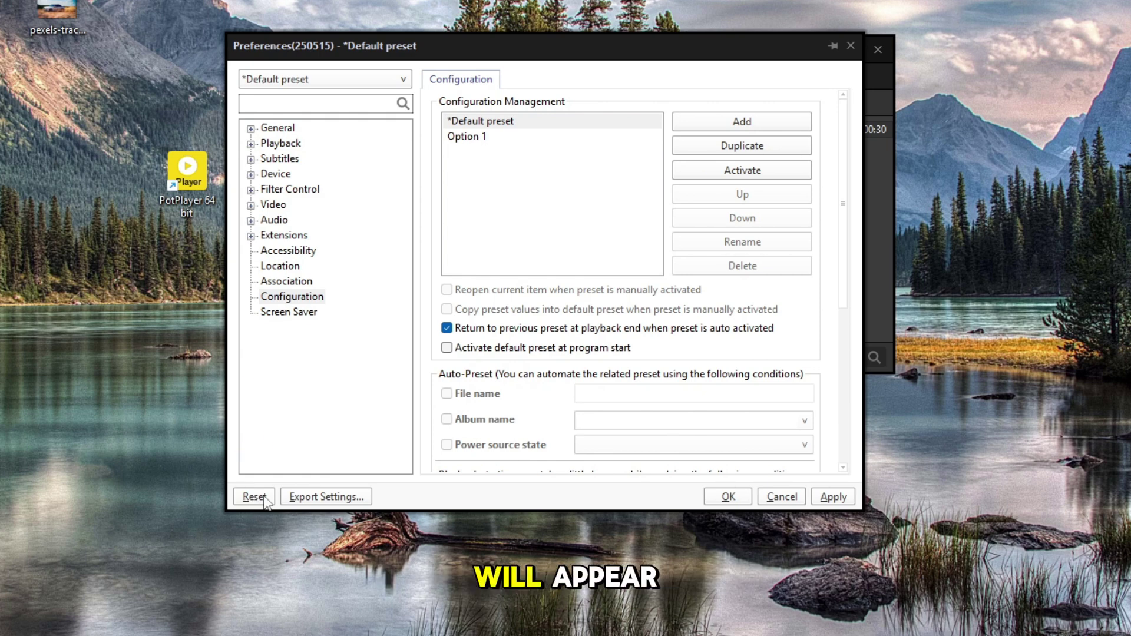
left_click(254, 499)
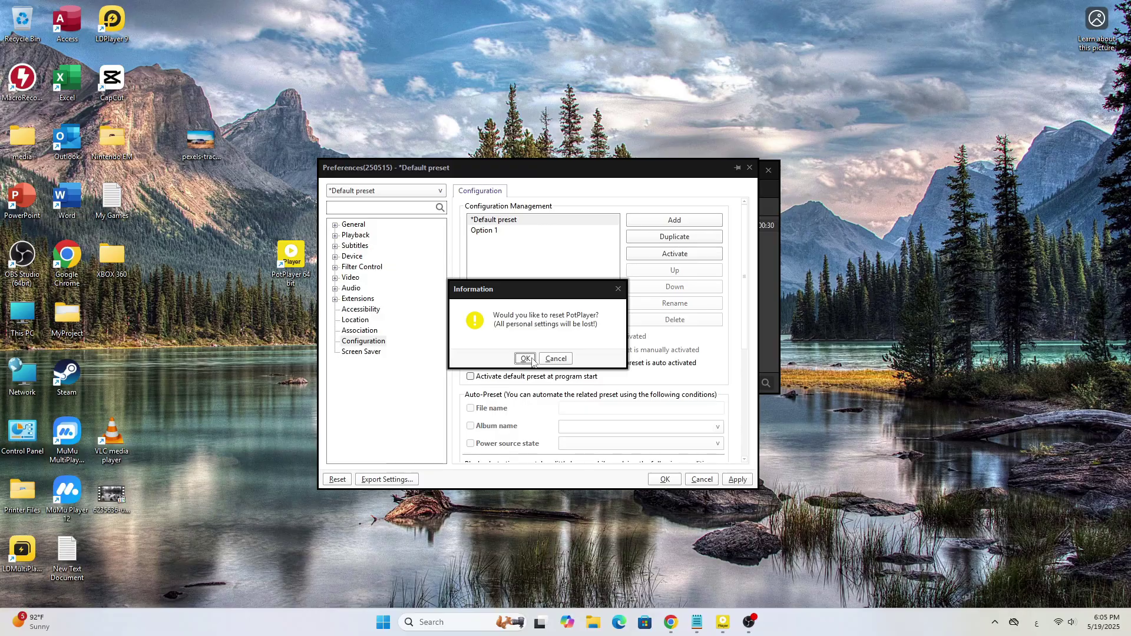
- Confirm discarding all personal settings and drag the reopened player window to the screen centre
left_click(531, 358)
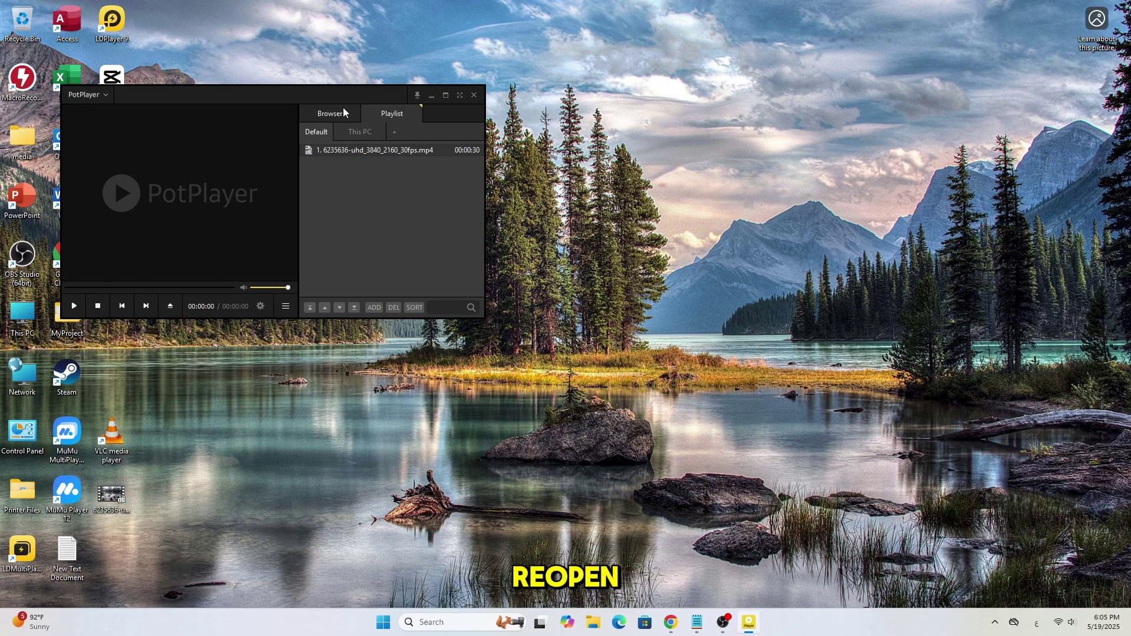
left_click_drag(312, 99, 581, 172)
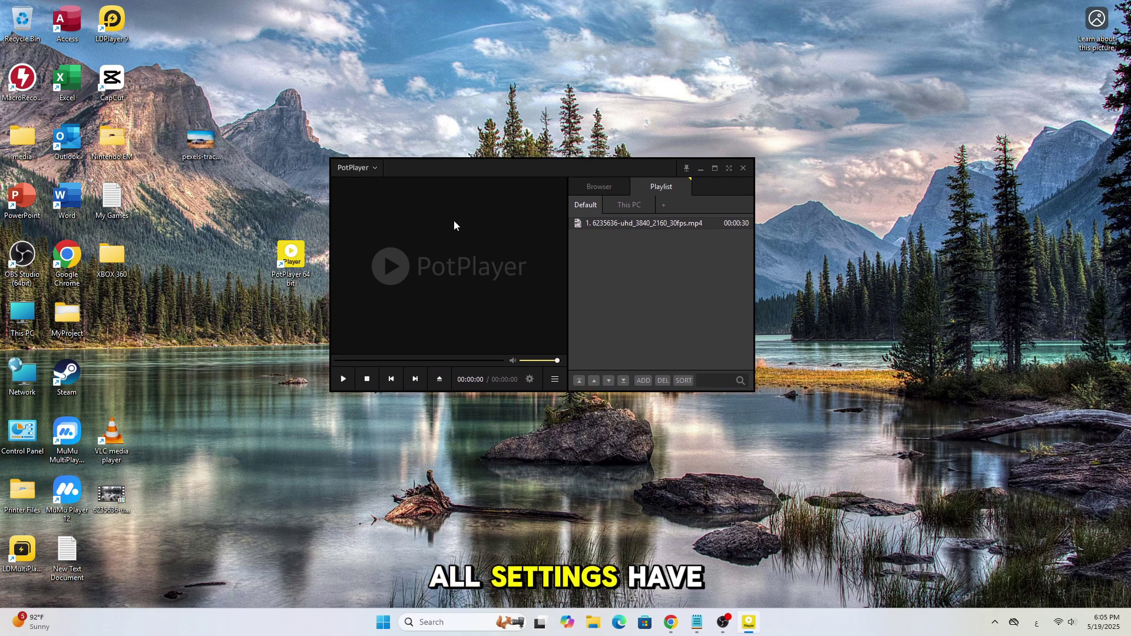